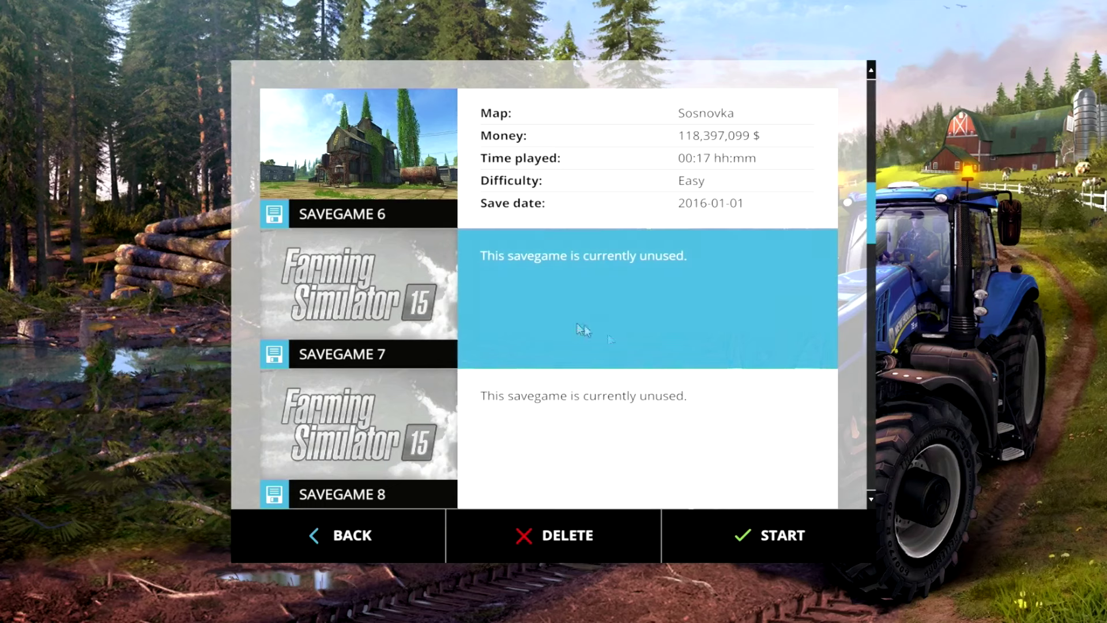
Start a new Easy-difficulty career on the Sosnovka map in the empty savegame 7 slot.
{"action": "left_click", "coordinate": [835, 553]}
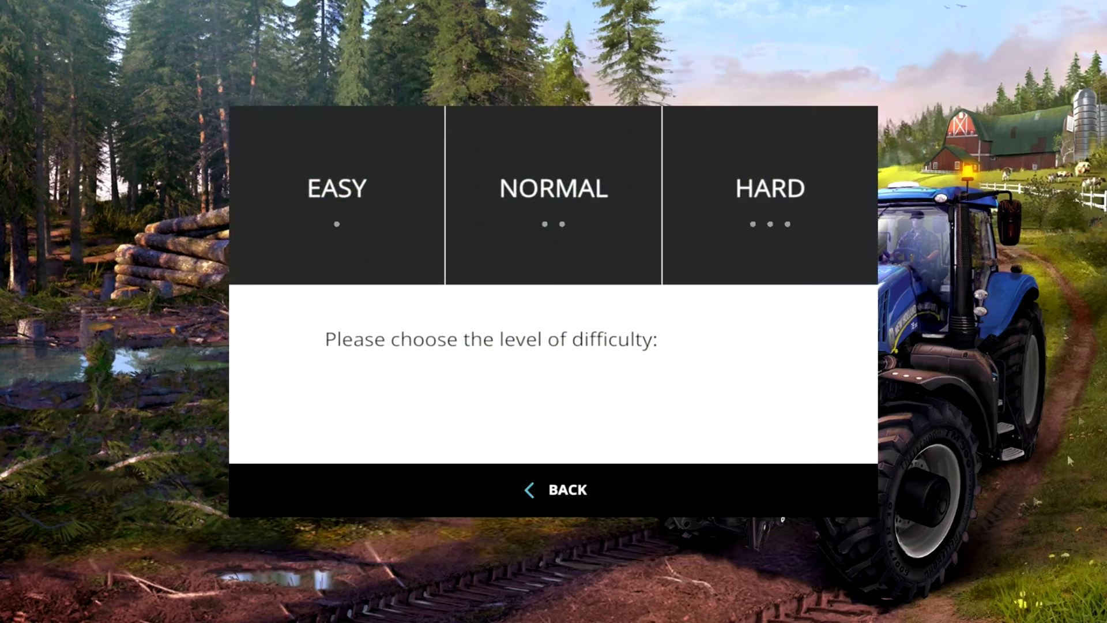
{"action": "left_click", "coordinate": [382, 224]}
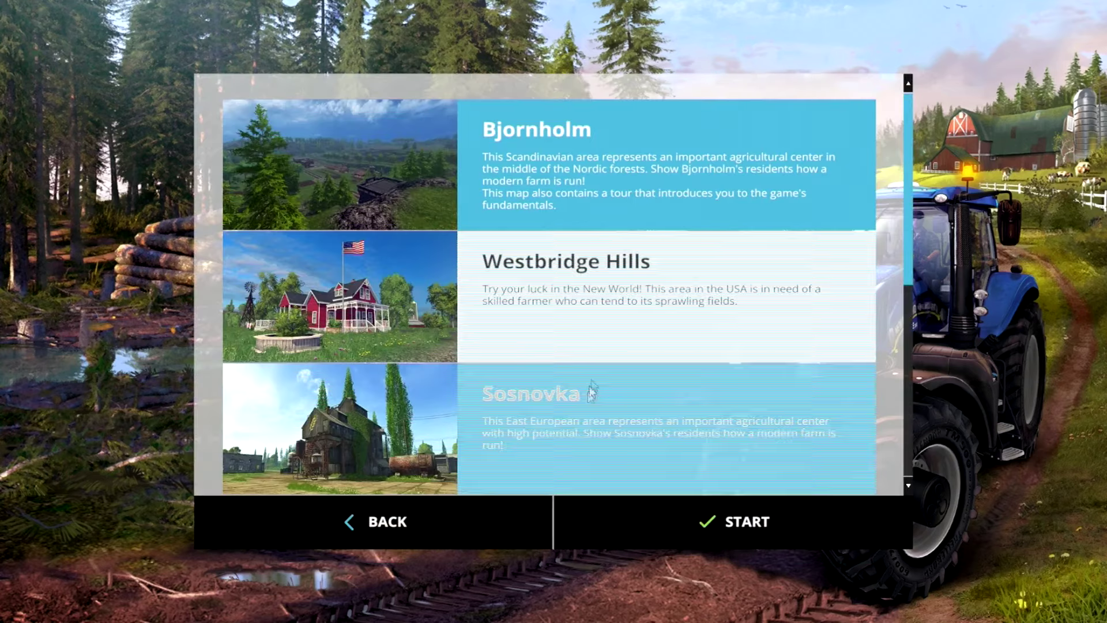
{"action": "left_click", "coordinate": [612, 428]}
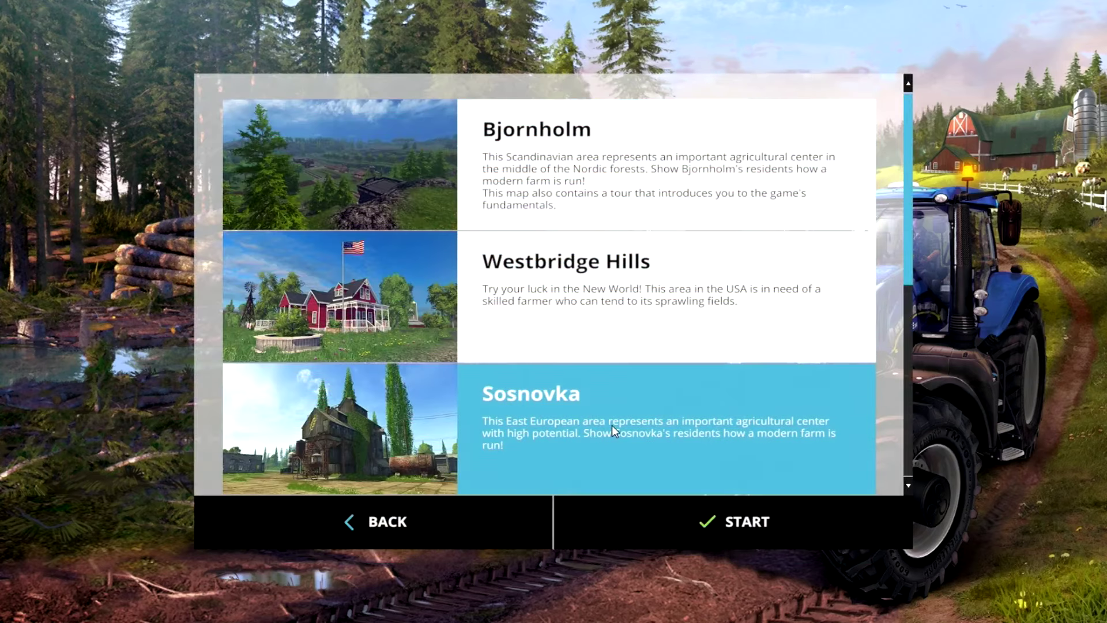
{"action": "left_click", "coordinate": [697, 521]}
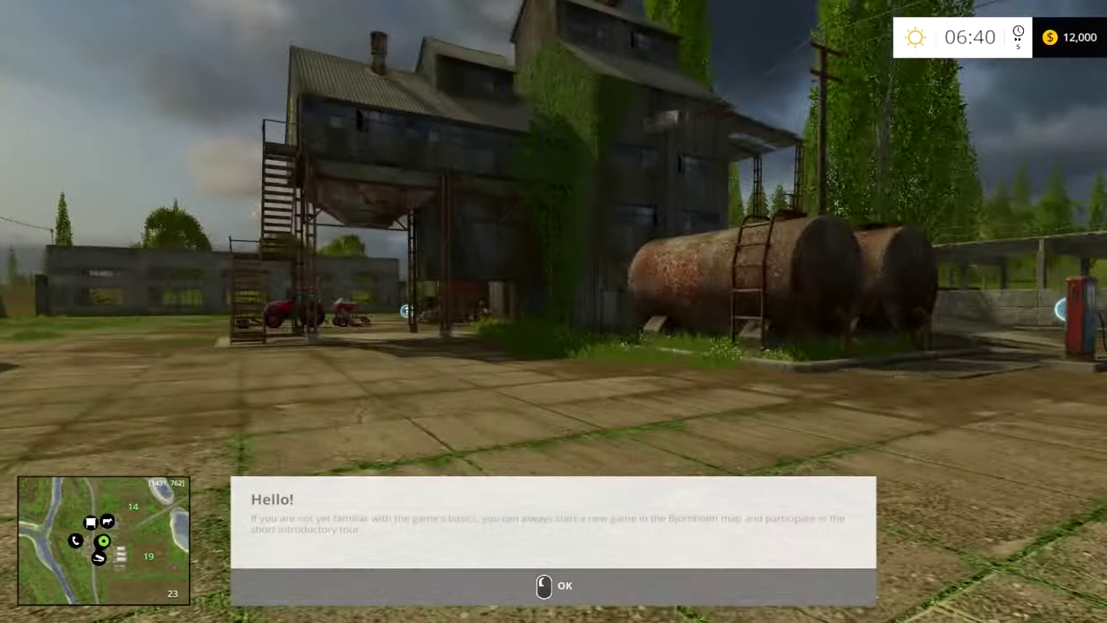
Dismiss the Hello! welcome message and save the new Sosnovka game from the pause menu.
{"action": "key", "text": "Return"}
{"action": "key", "text": "Escape"}
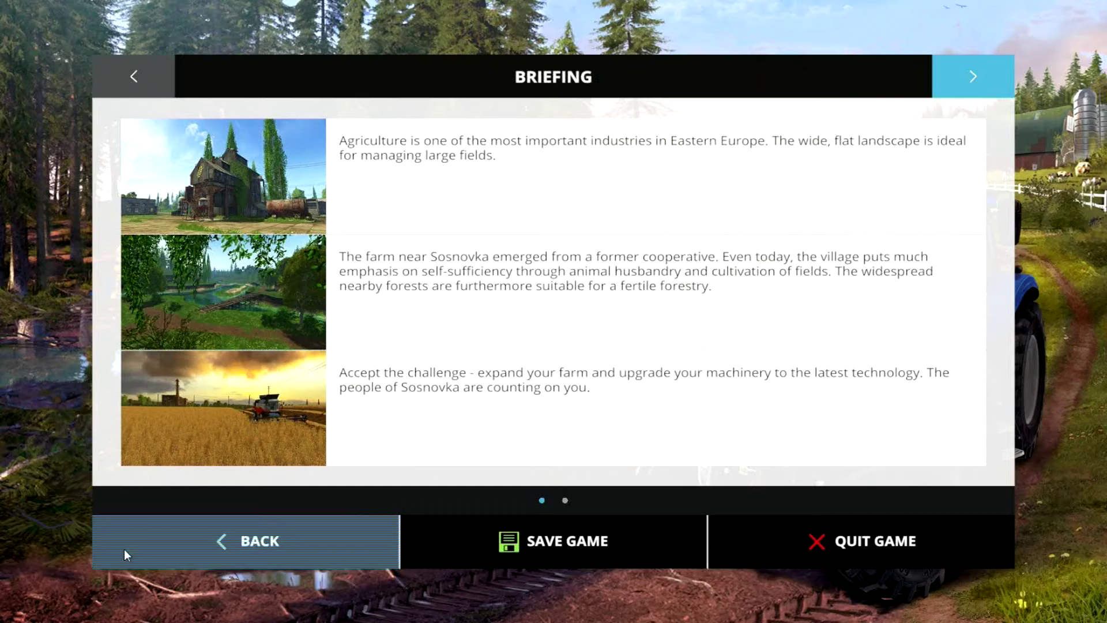
{"action": "left_click", "coordinate": [509, 555]}
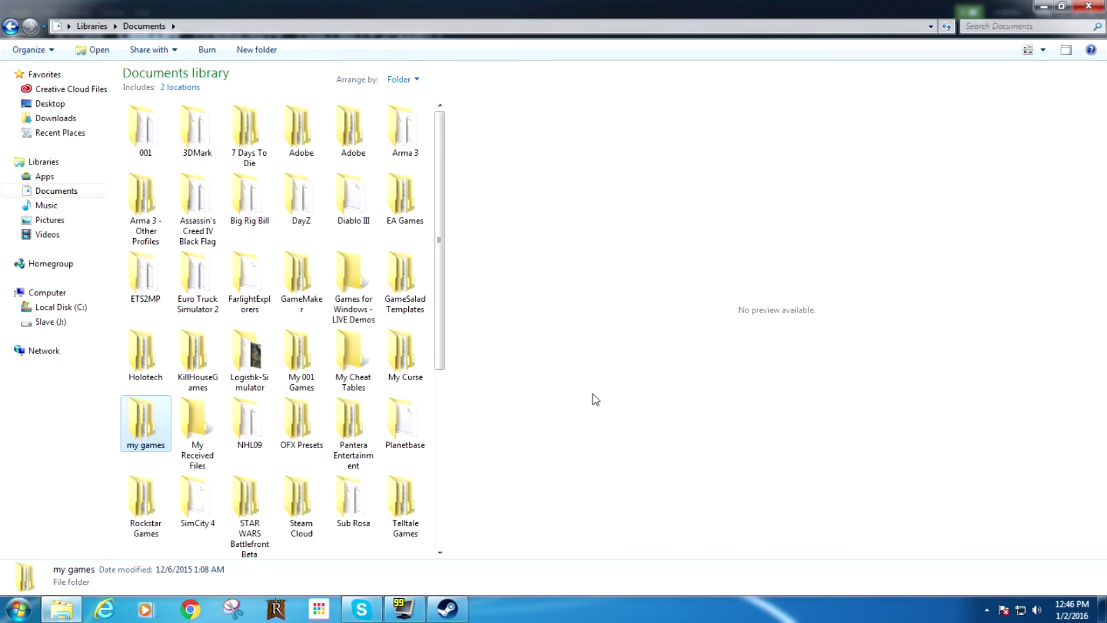
Browse to my games > FarmingSimulator2015 > savegame7 and open careerSavegame with Notepad++.
{"action": "right_click", "coordinate": [135, 414]}
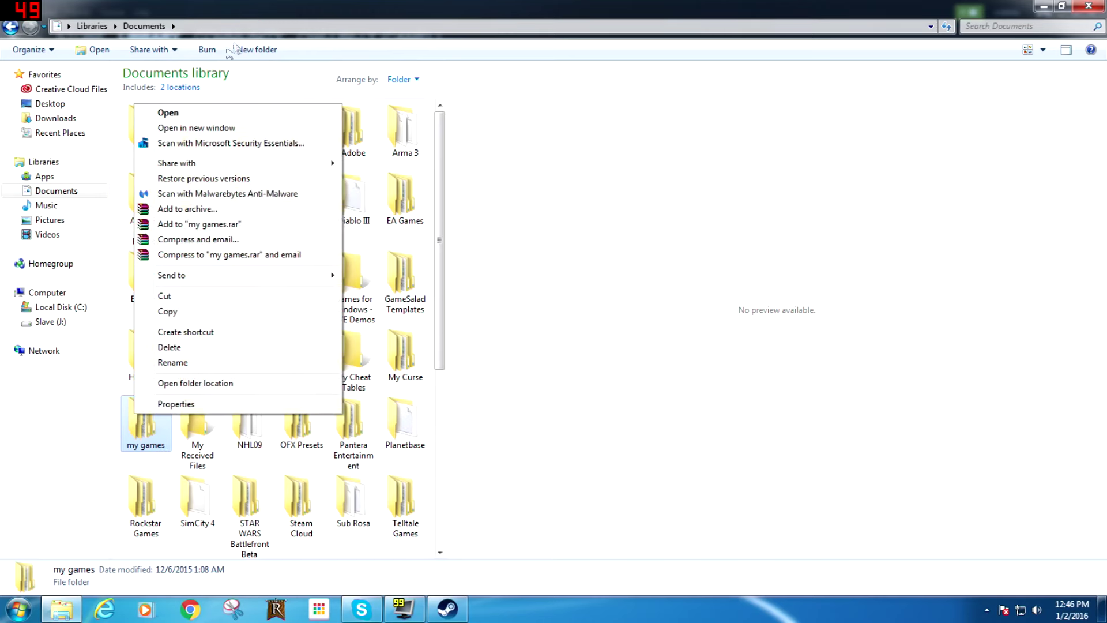
{"action": "left_click", "coordinate": [167, 114]}
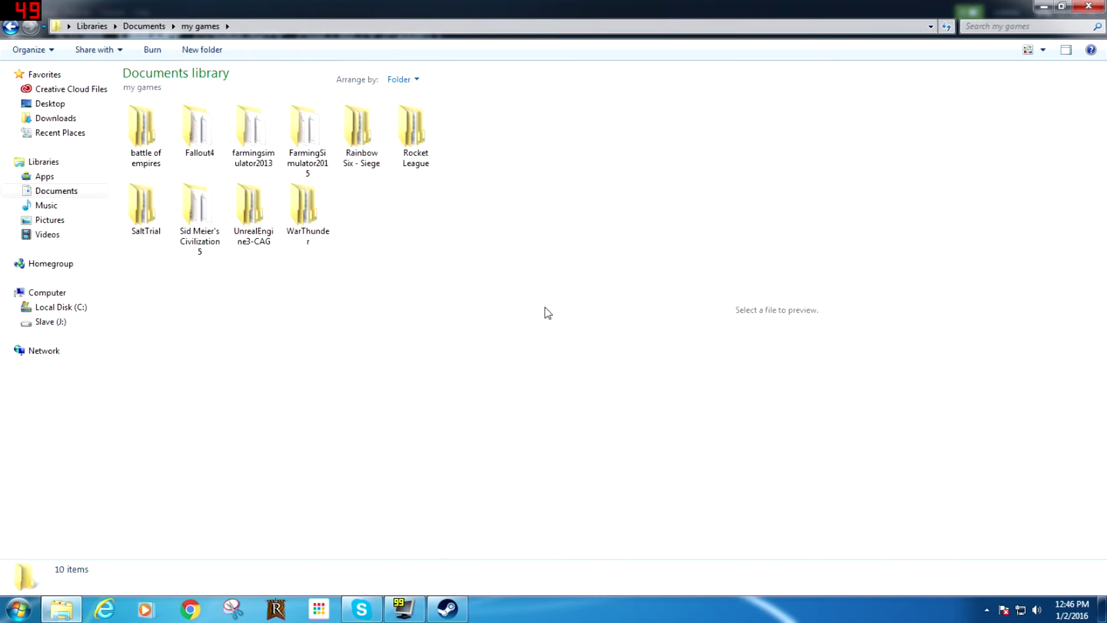
{"action": "right_click", "coordinate": [309, 136]}
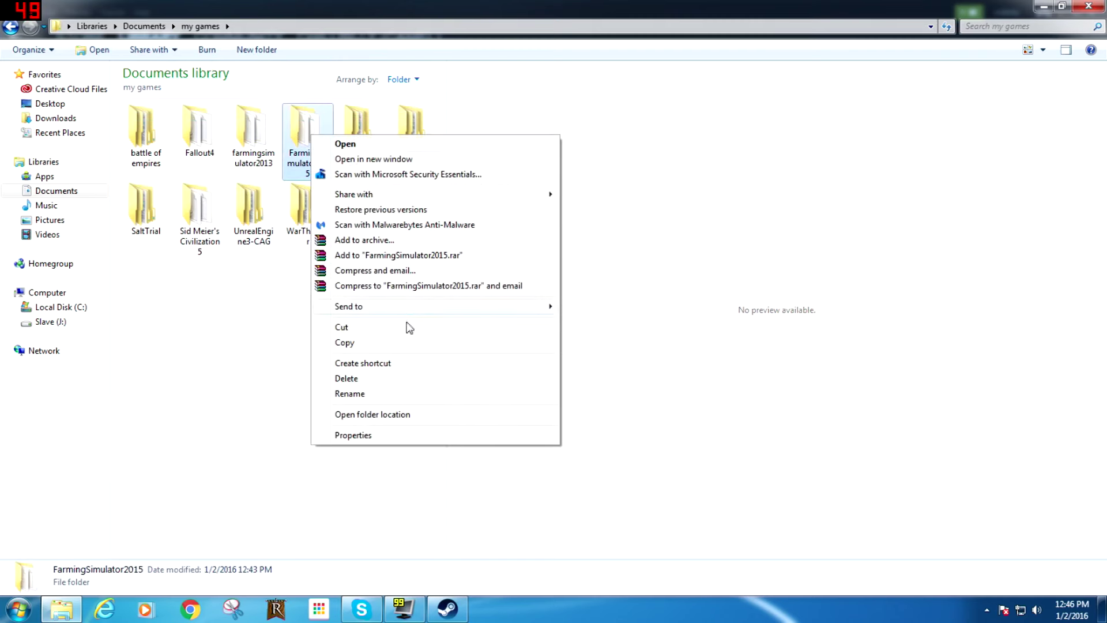
{"action": "left_click", "coordinate": [367, 145]}
{"action": "left_click", "coordinate": [296, 204]}
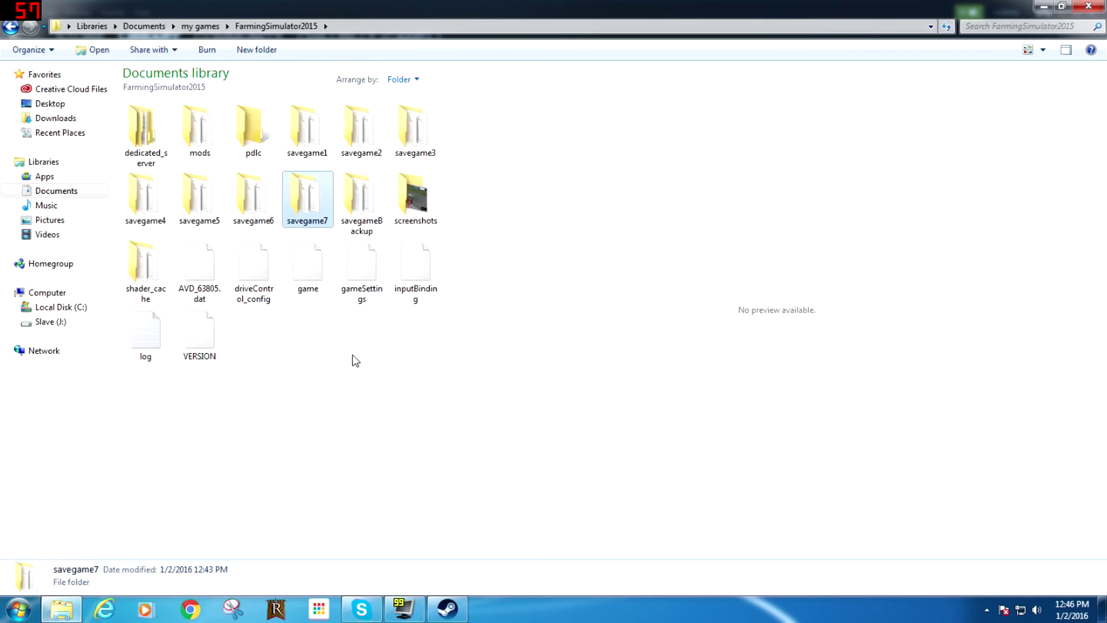
{"action": "right_click", "coordinate": [300, 193]}
{"action": "left_click", "coordinate": [323, 198]}
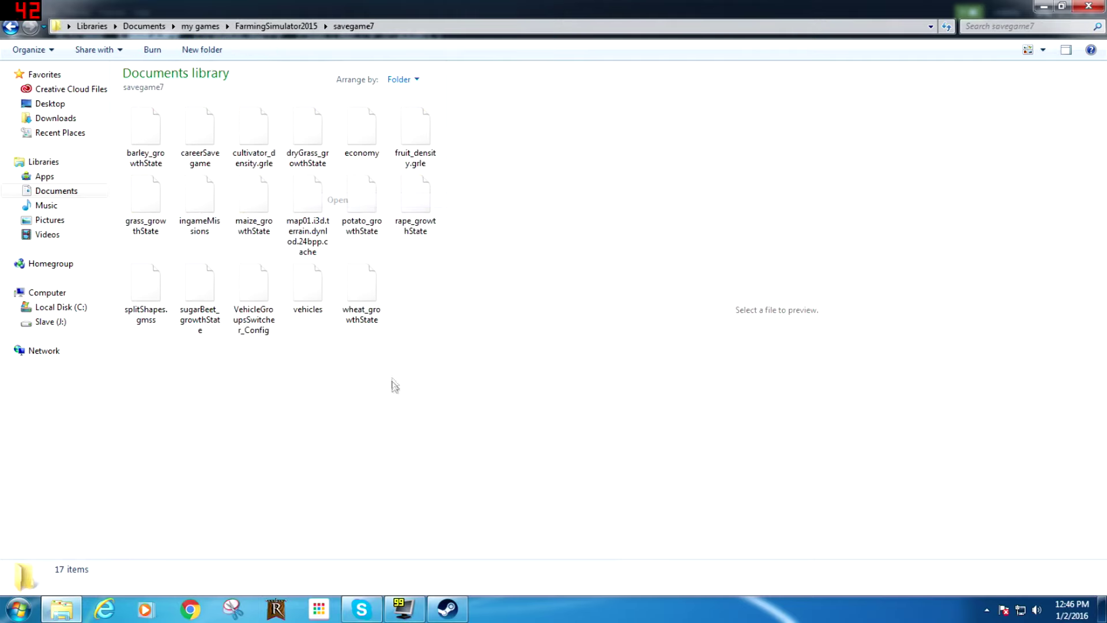
{"action": "right_click", "coordinate": [199, 131]}
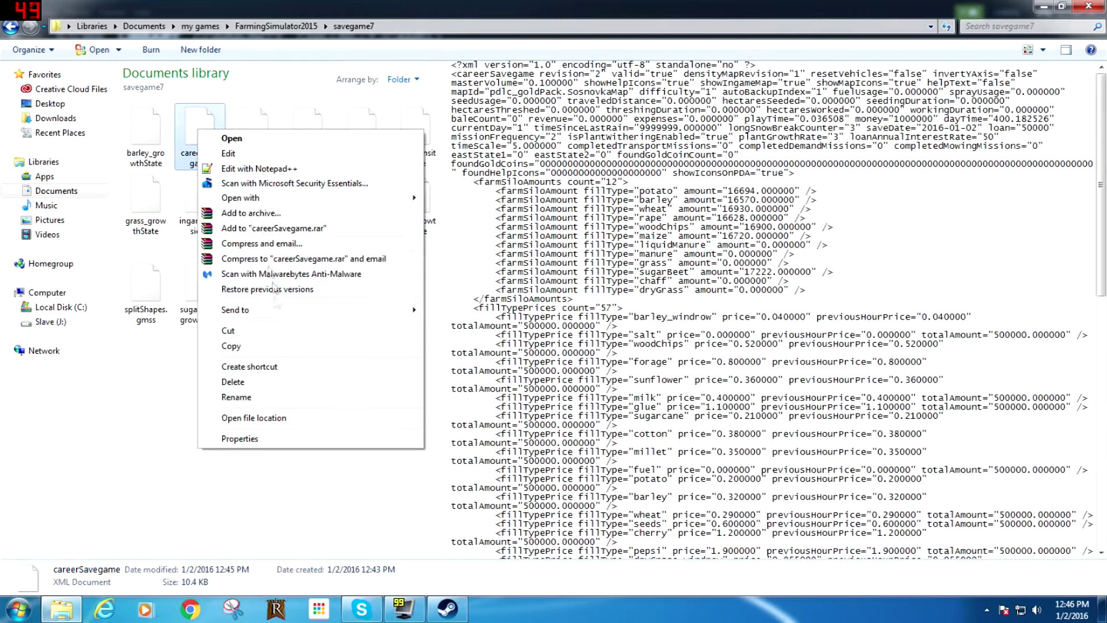
{"action": "left_click", "coordinate": [248, 169]}
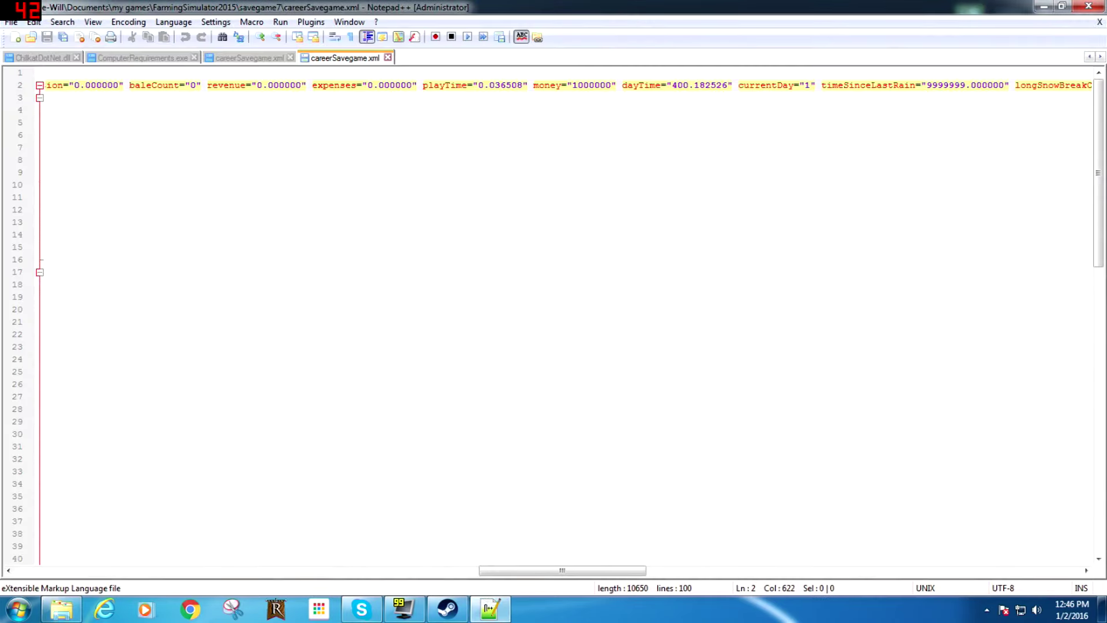
Search careerSavegame.xml for 'money' to find the line 2 attribute holding 1000000.
{"action": "left_click_drag", "start_coordinate": [522, 571], "coordinate": [365, 571]}
{"action": "key", "text": "F3"}
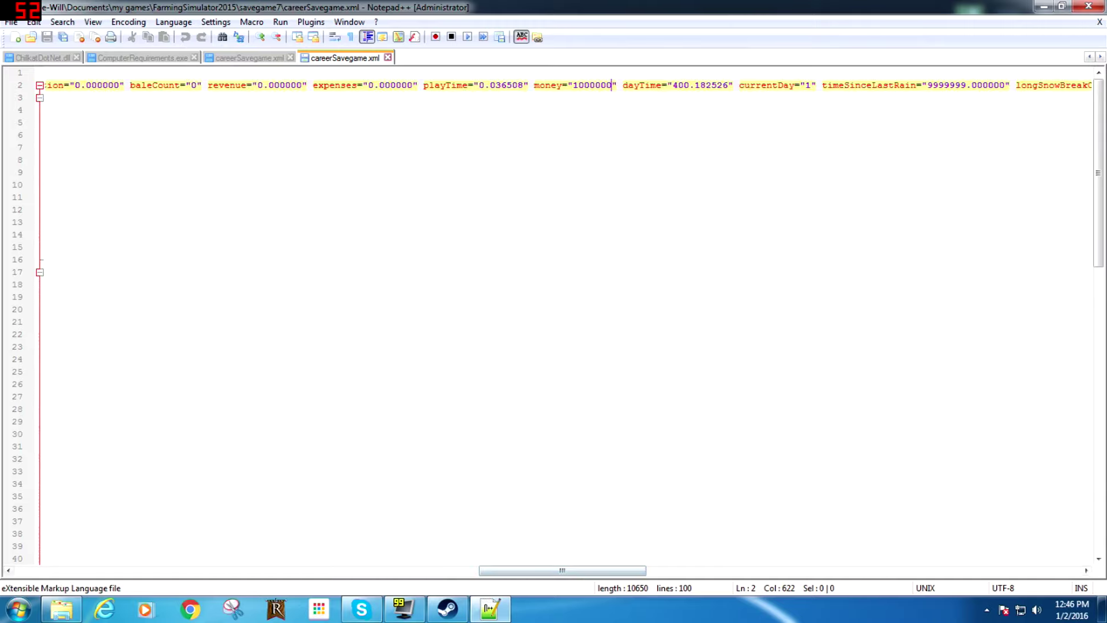
{"action": "key", "text": "ctrl+f"}
{"action": "type", "text": "money"}
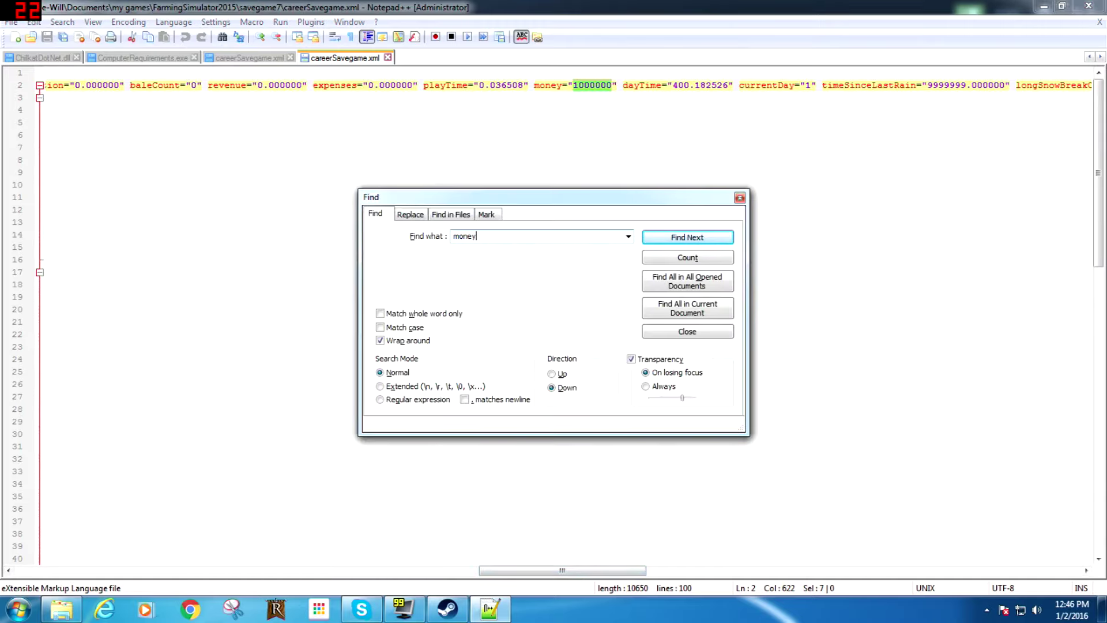
{"action": "key", "text": "Return"}
{"action": "left_click", "coordinate": [702, 240]}
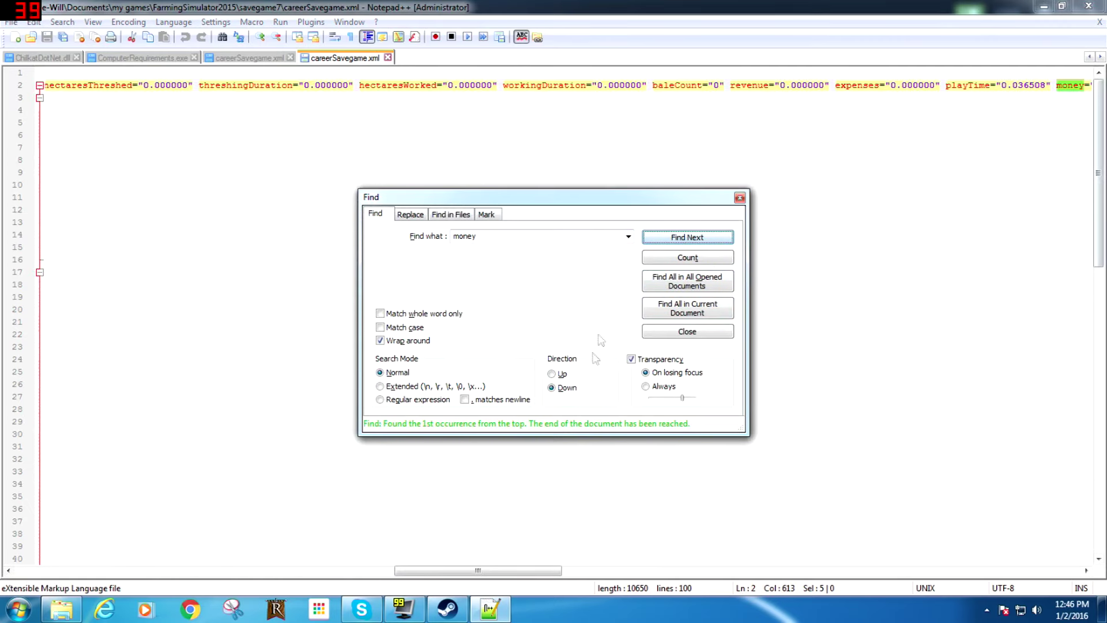
{"action": "left_click", "coordinate": [708, 334]}
{"action": "left_click_drag", "start_coordinate": [482, 571], "coordinate": [581, 571]}
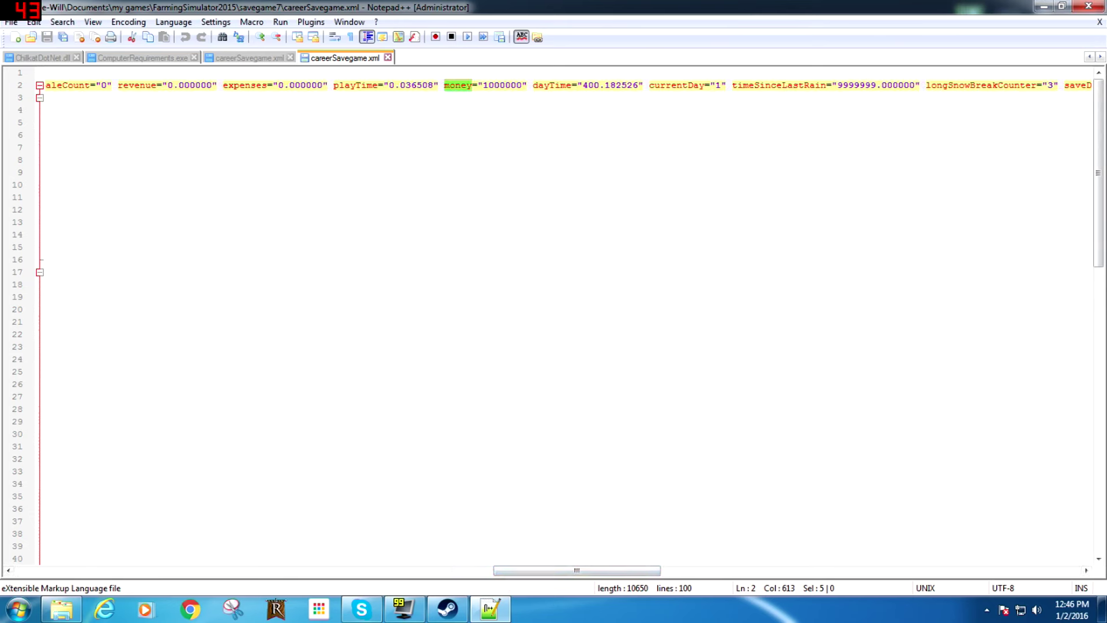
Trim the extra zeros so the money value reads 1000000, then save careerSavegame.xml.
{"action": "left_click", "coordinate": [523, 85]}
{"action": "type", "text": "0000000"}
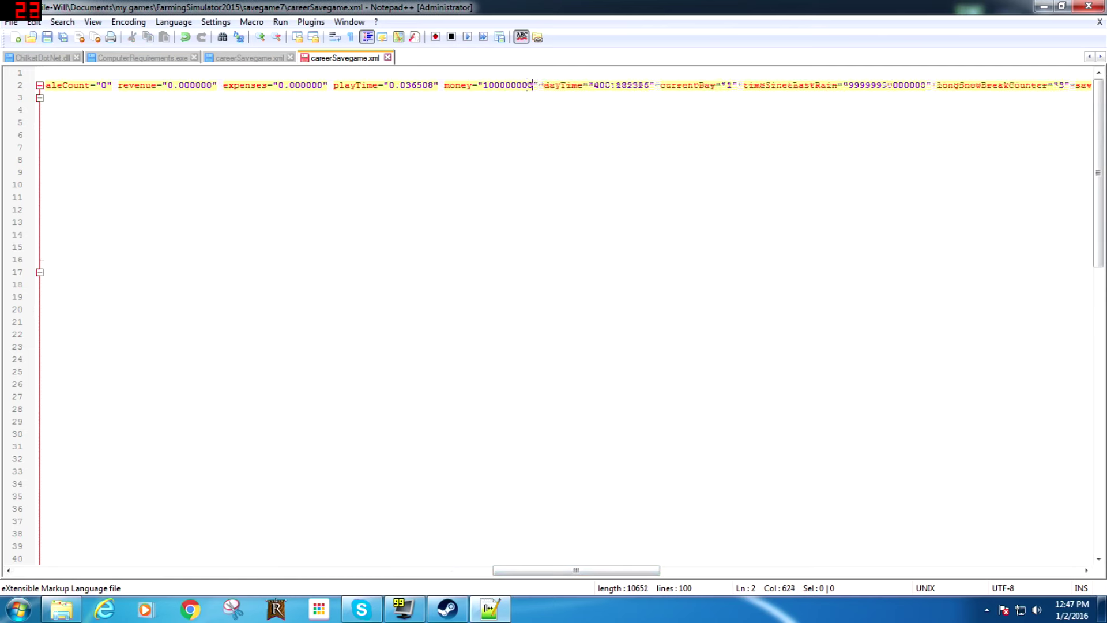
{"action": "type", "text": "00000000000"}
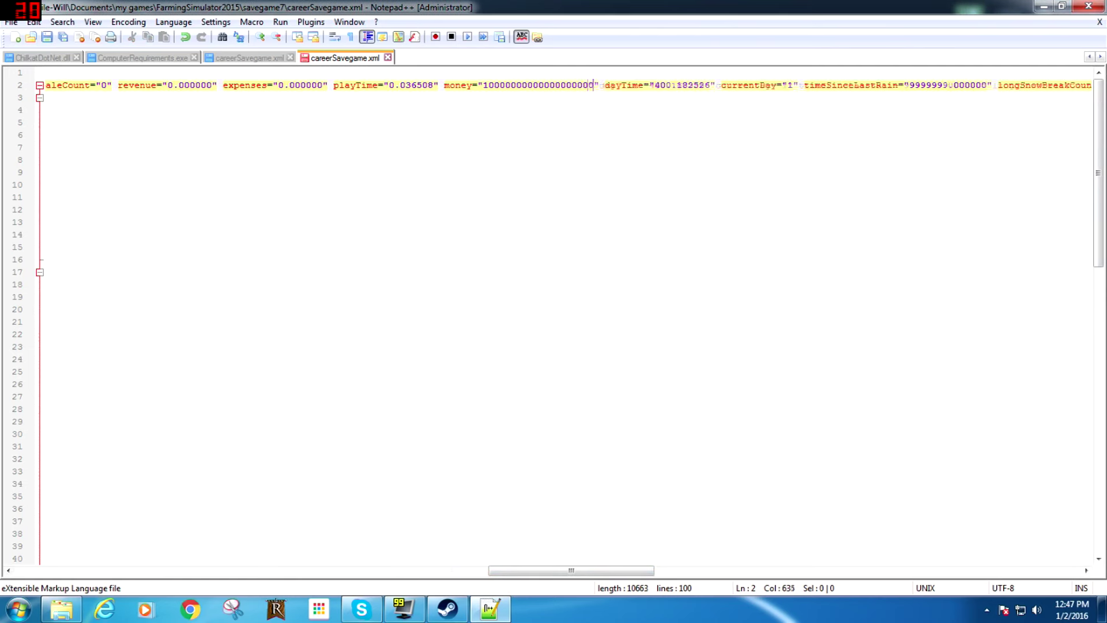
{"action": "type", "text": "00000000"}
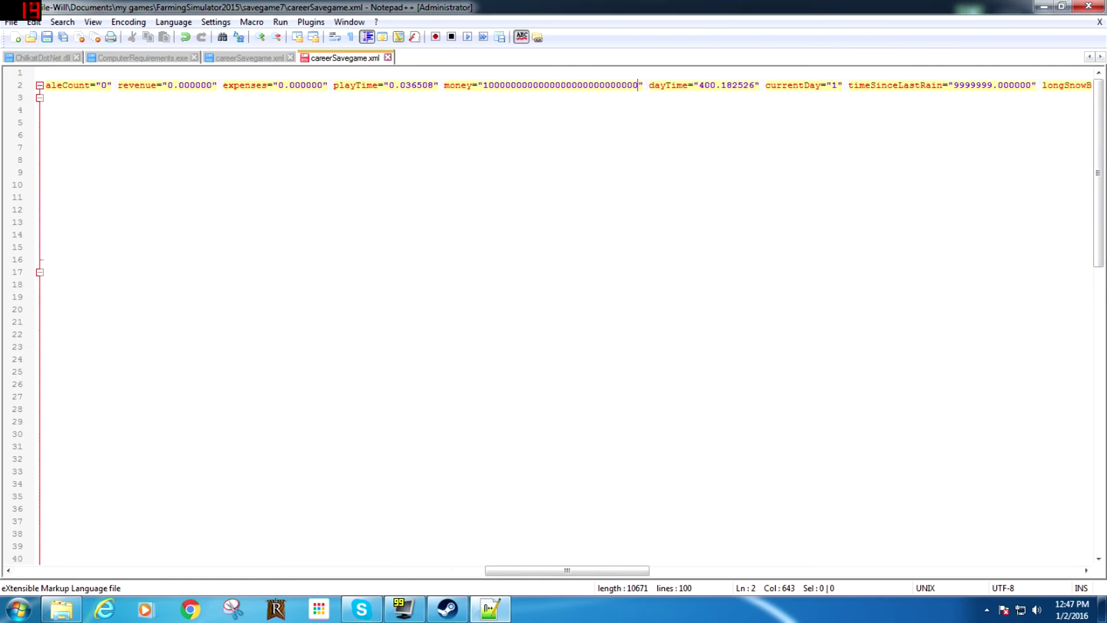
{"action": "left_click_drag", "start_coordinate": [638, 85], "coordinate": [521, 85]}
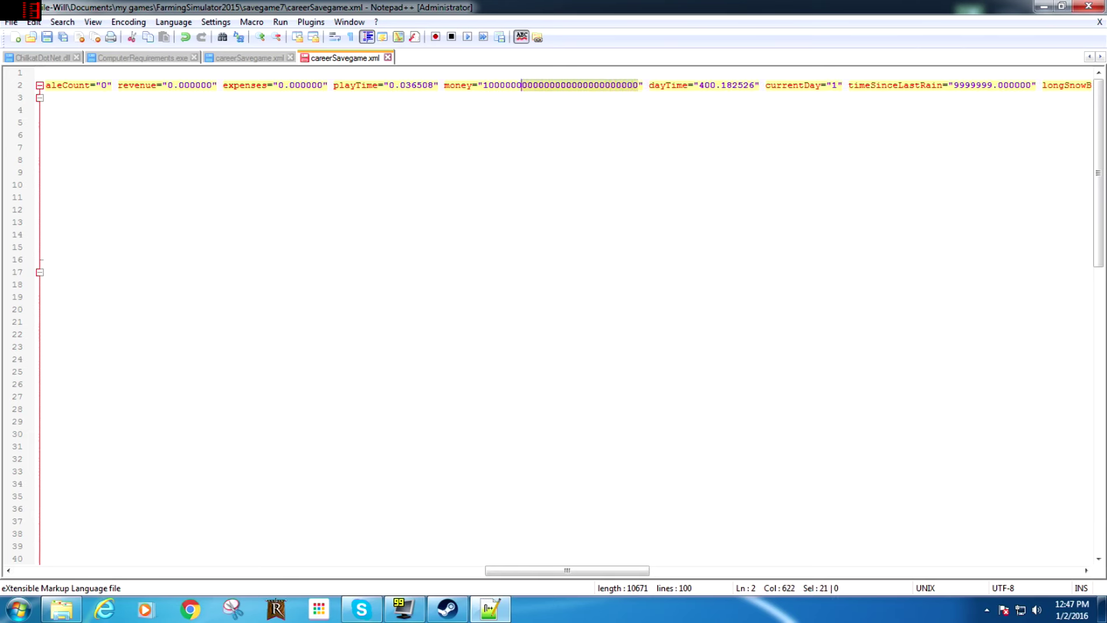
{"action": "key", "text": "Delete"}
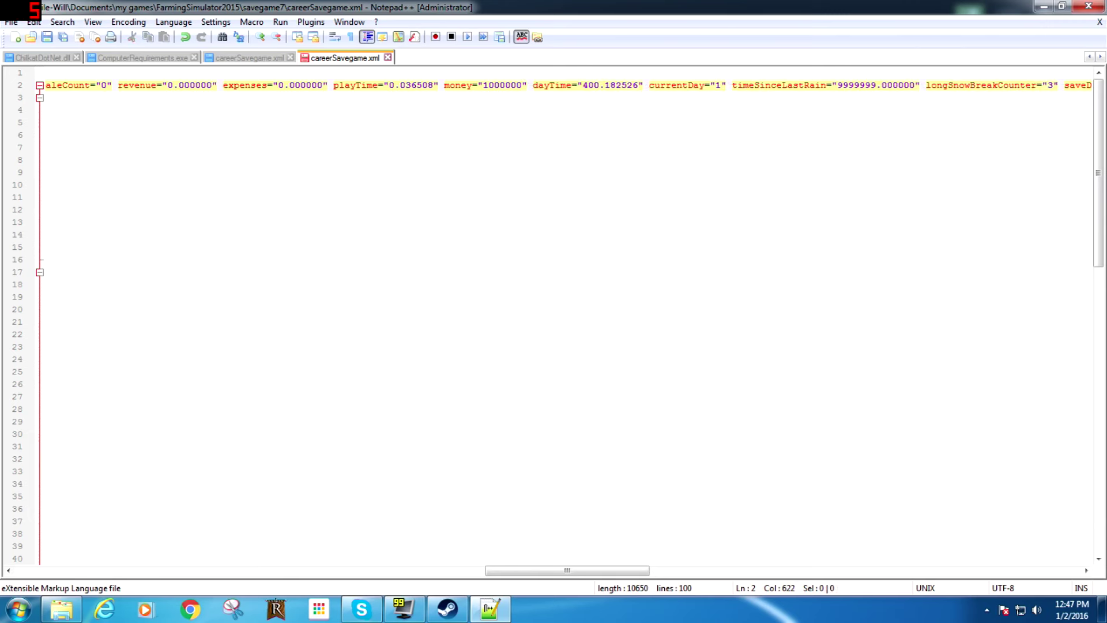
{"action": "left_click", "coordinate": [49, 37]}
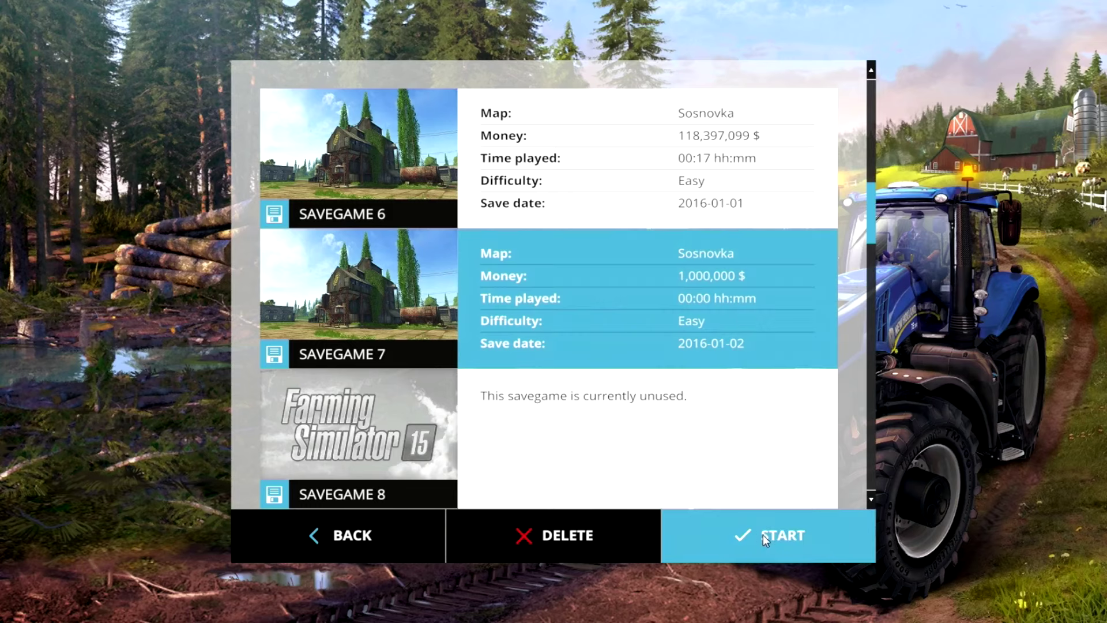
Load savegame 7 and enter the Sosnovka farmyard holding 1,000,000 in funds.
{"action": "left_click", "coordinate": [763, 534]}
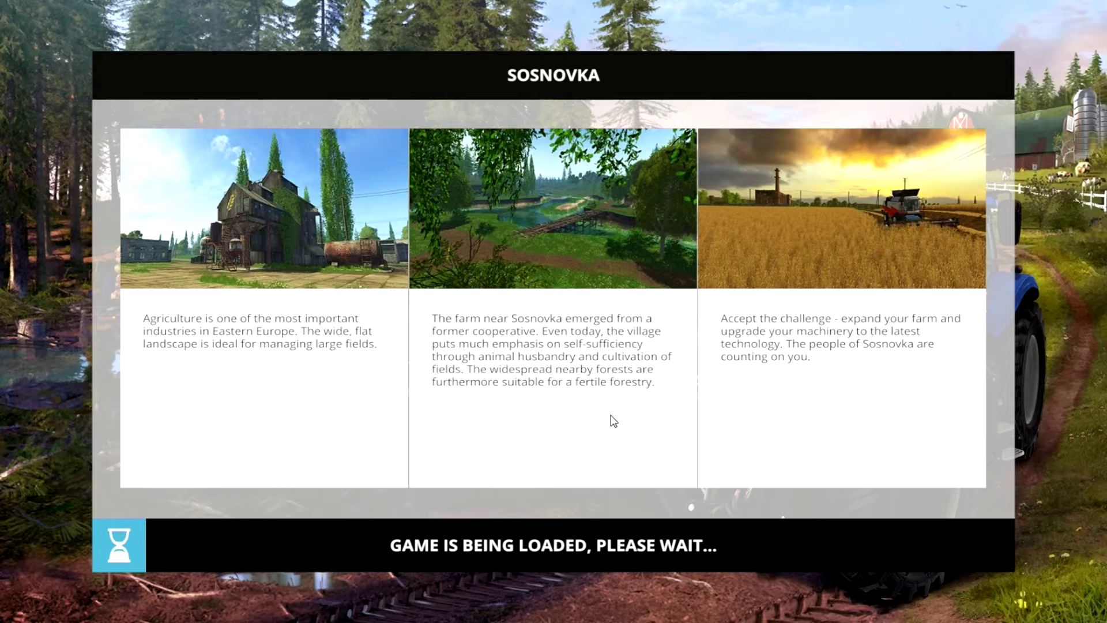
{"action": "left_click", "coordinate": [557, 556]}
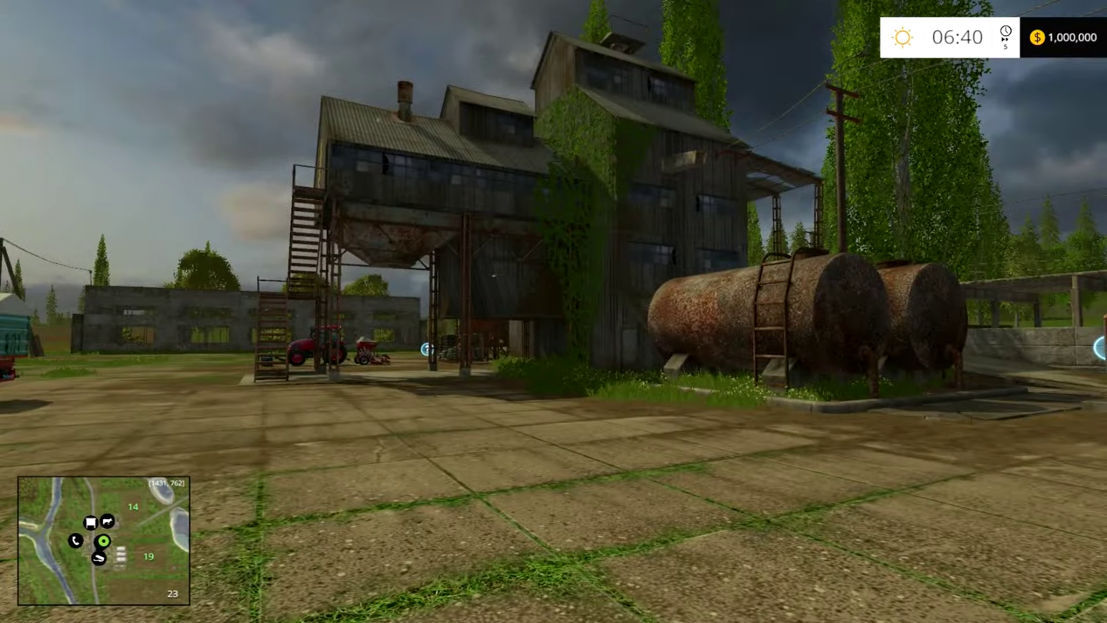
Buy the TORUM 760 from the shop's Harvesters category for 342,000.
{"action": "key", "text": "p"}
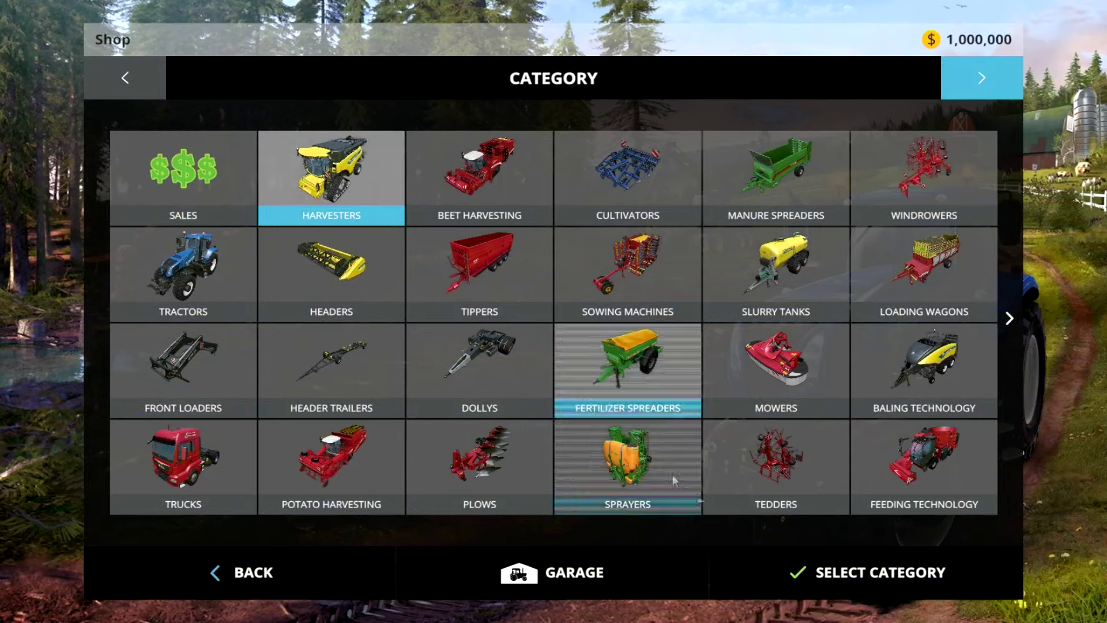
{"action": "key", "text": "Return"}
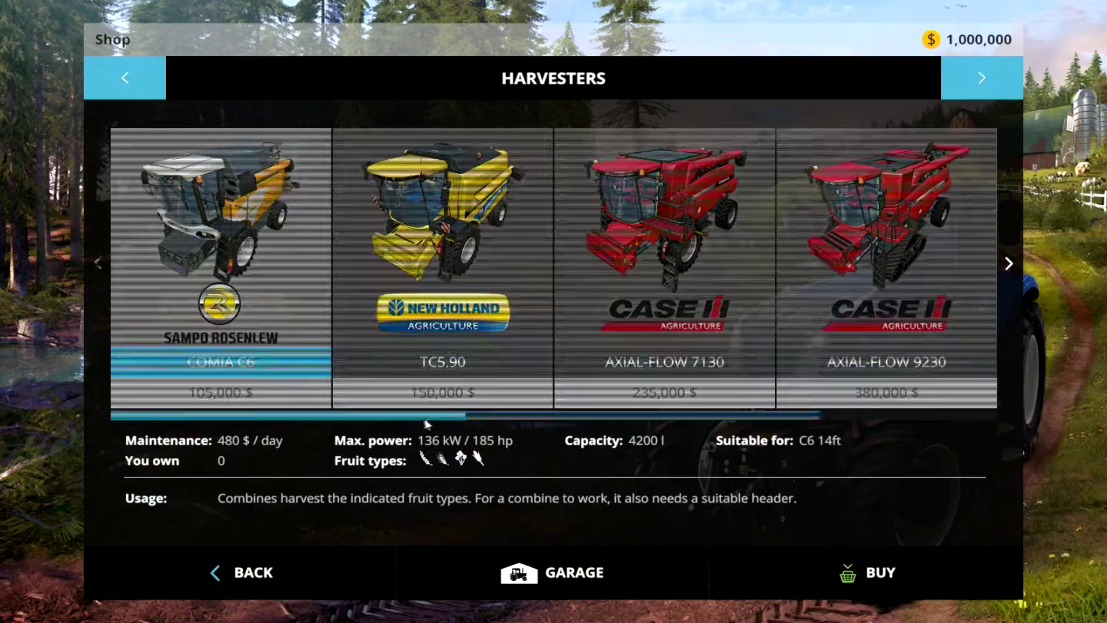
{"action": "scroll", "coordinate": [425, 424], "scroll_direction": "down", "scroll_amount": 7}
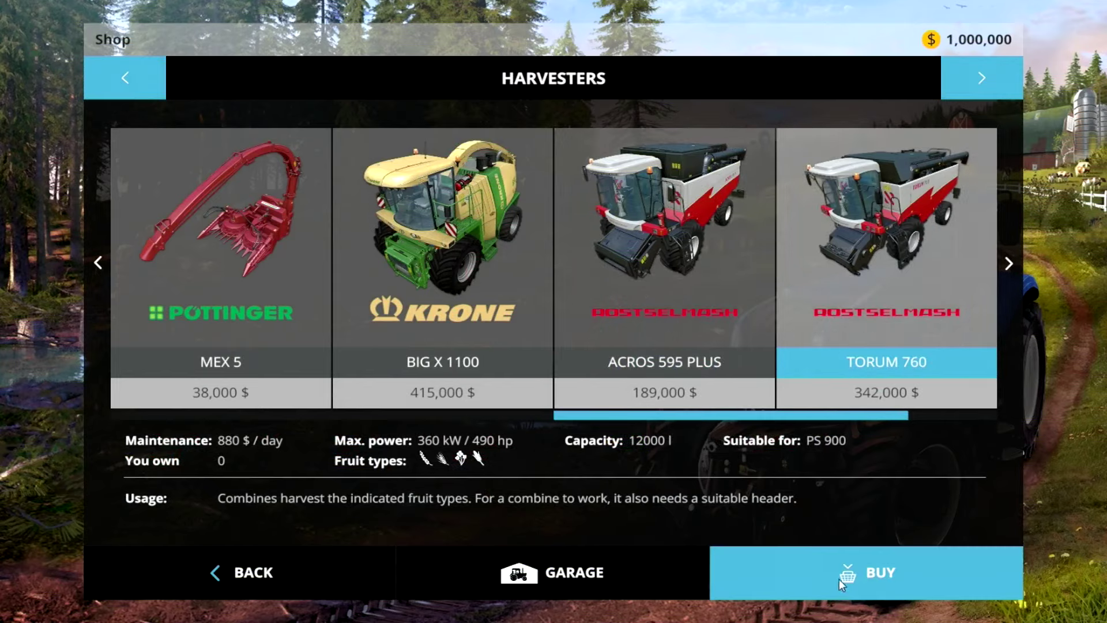
{"action": "left_click", "coordinate": [839, 579]}
{"action": "left_click", "coordinate": [554, 407]}
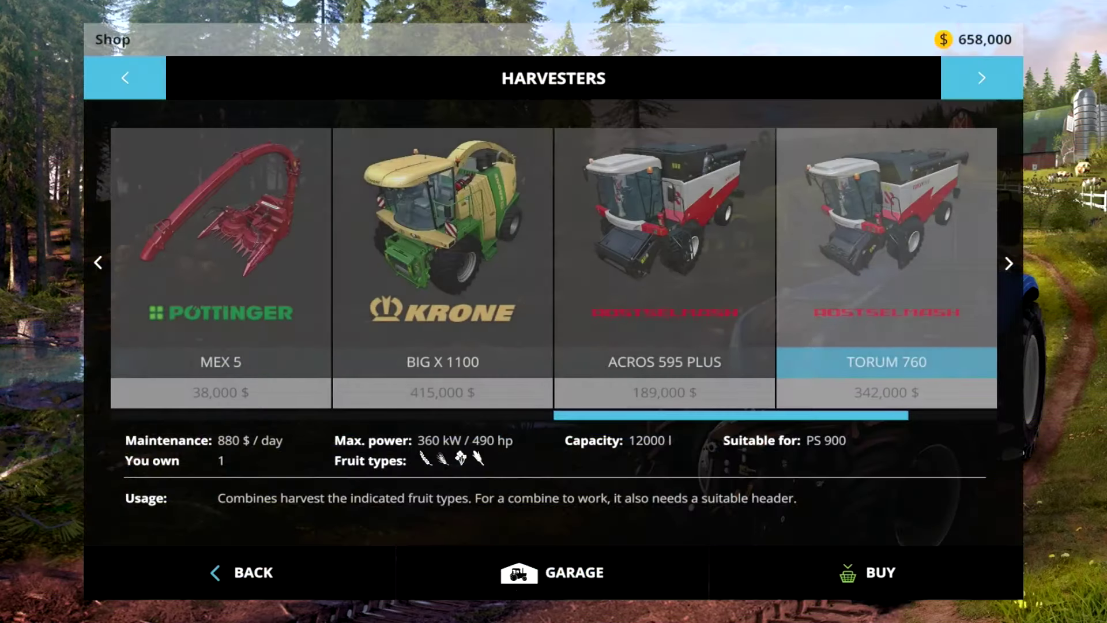